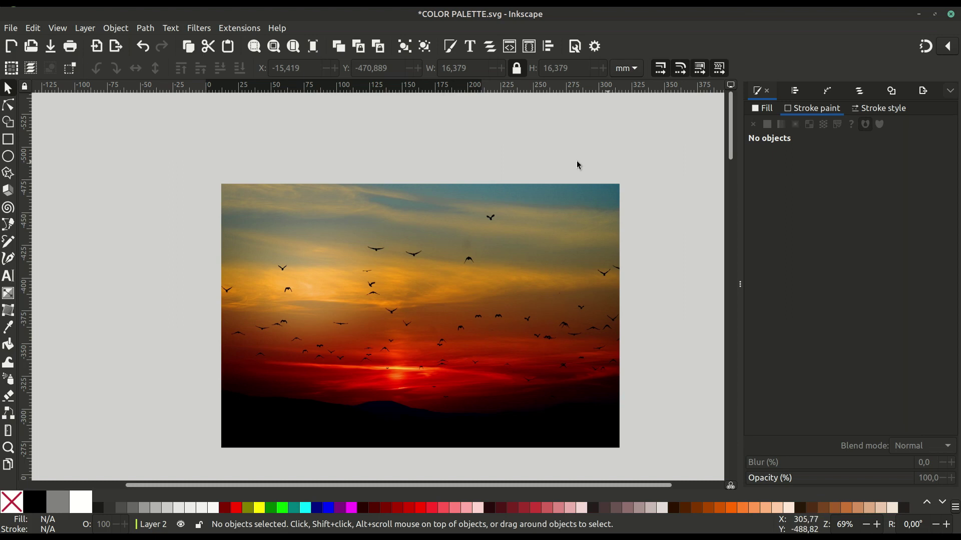
# Step: Draw a small square beside the sunset photo with the Rectangle tool
pyautogui.click(8, 141)
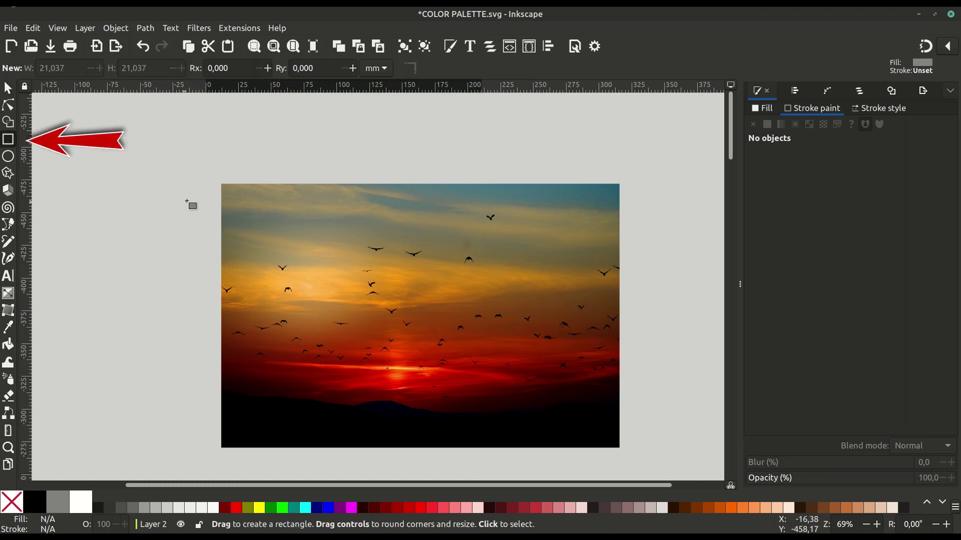
pyautogui.moveTo(184, 188)
pyautogui.mouseDown()
pyautogui.moveTo(211, 214)
pyautogui.moveTo(203, 205)
pyautogui.mouseUp()
pyautogui.click(8, 90)
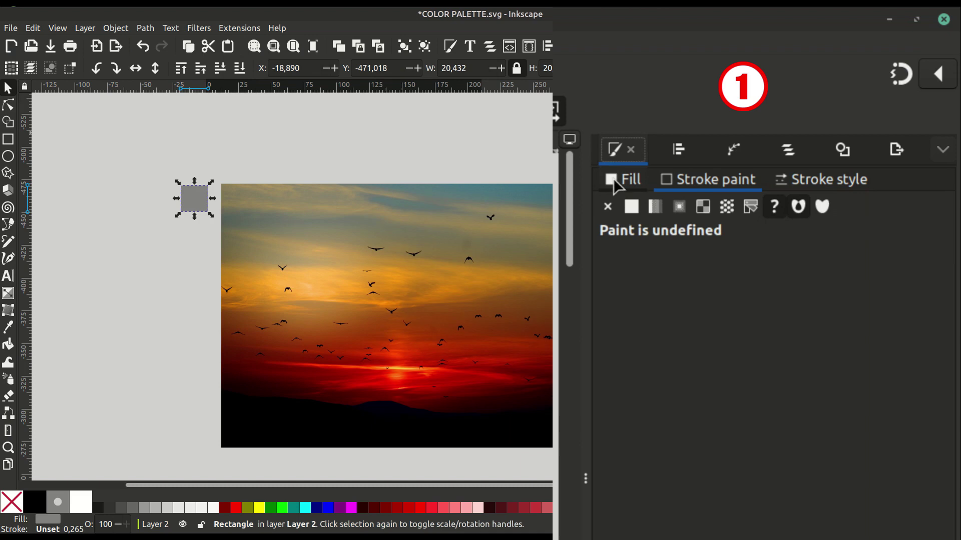
# Step: Unset the square's fill so it renders black, and move it onto the photo's top-left corner
pyautogui.click(613, 179)
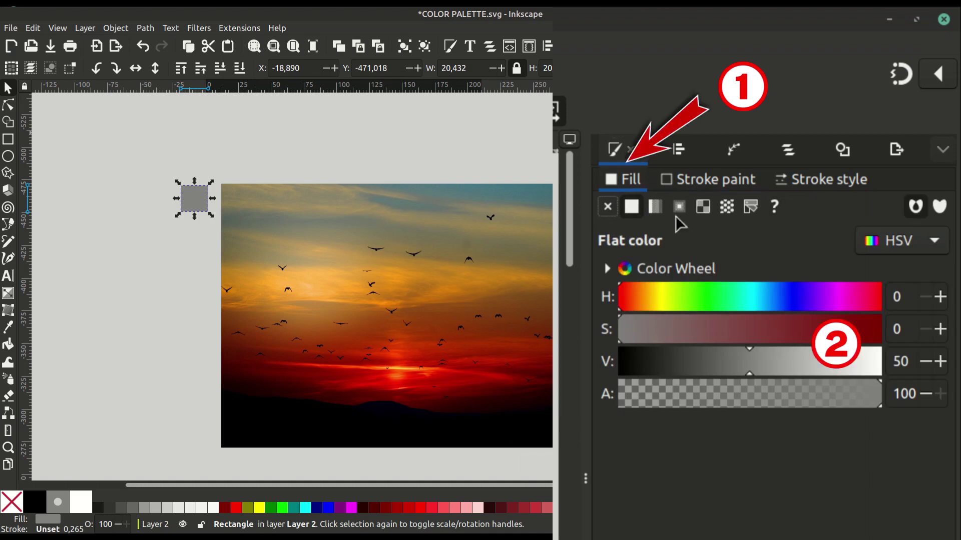
pyautogui.click(775, 210)
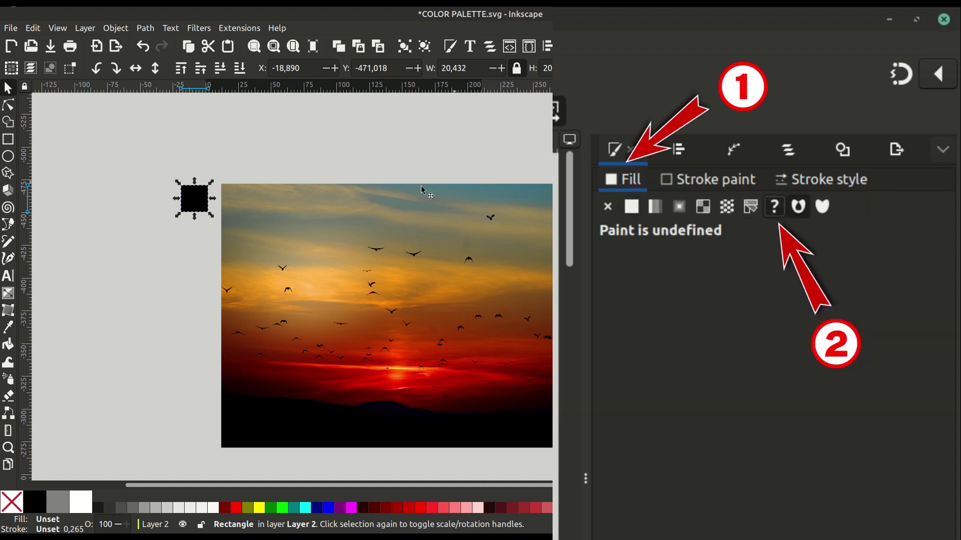
pyautogui.moveTo(195, 197); pyautogui.dragTo(247, 202)
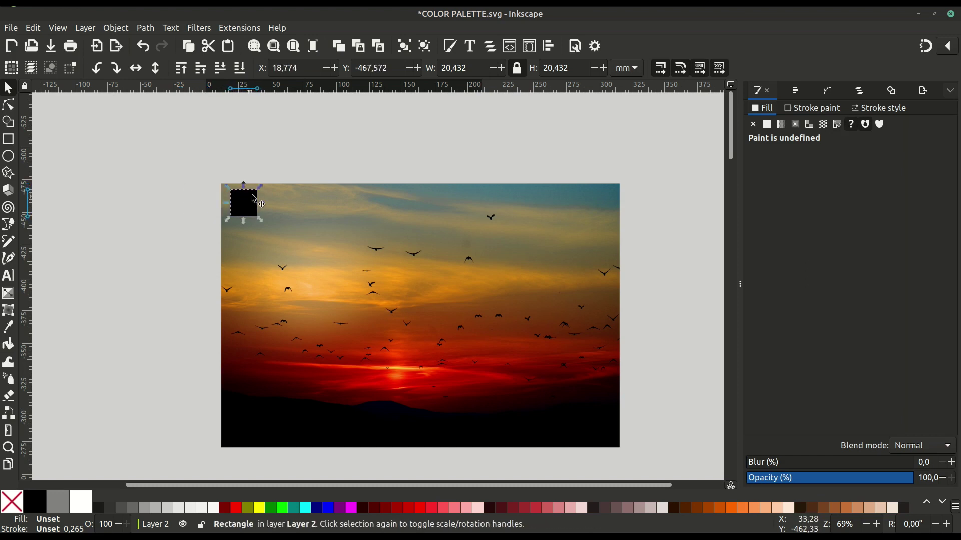
# Step: Give the black square a flat white stroke 1.665 mm wide, then deselect it
pyautogui.click(808, 186)
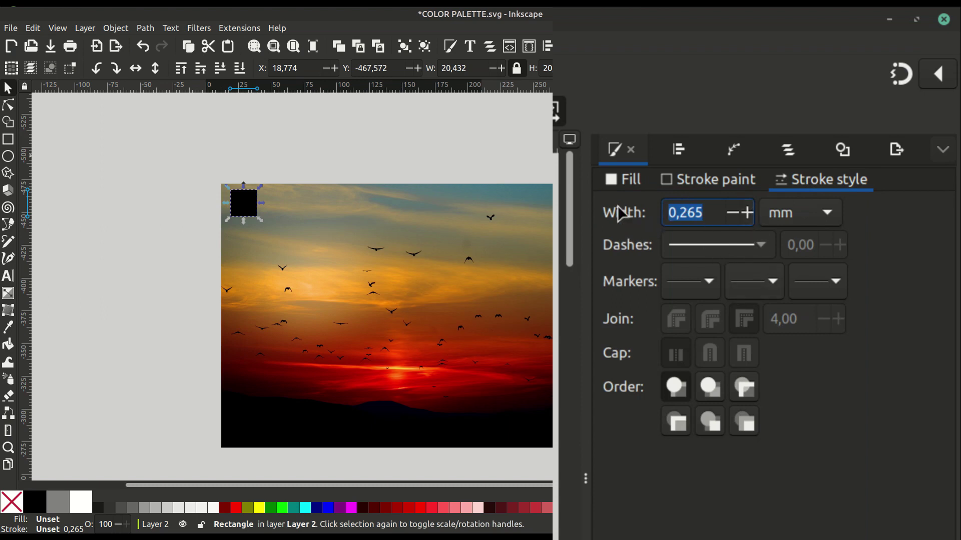
pyautogui.click(711, 181)
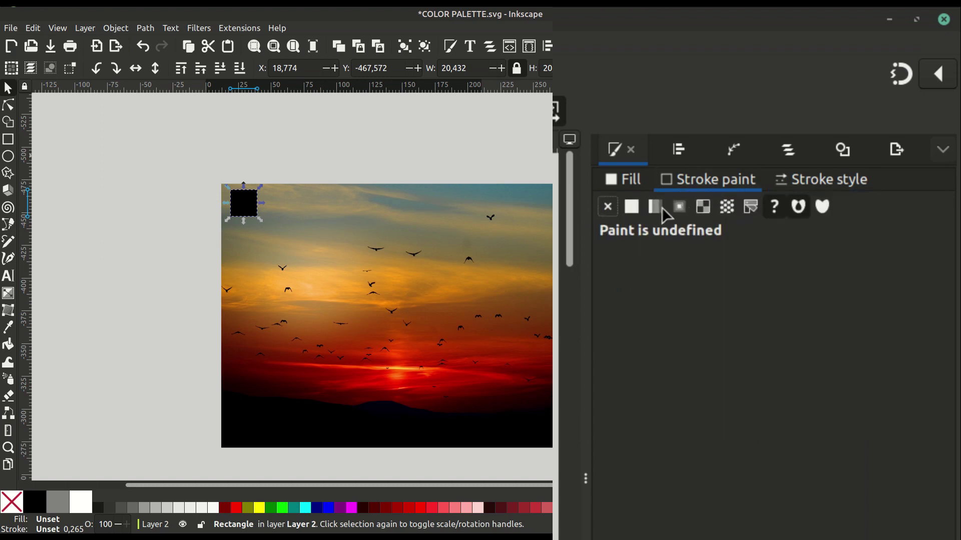
pyautogui.click(632, 207)
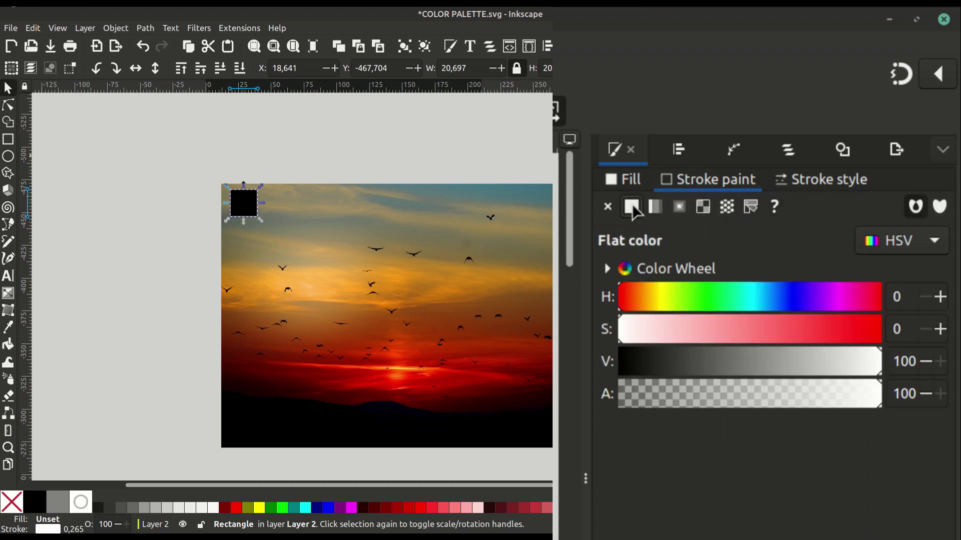
pyautogui.click(814, 180)
pyautogui.click(748, 213)
pyautogui.click(747, 212)
pyautogui.click(747, 213)
pyautogui.tripleClick(748, 213)
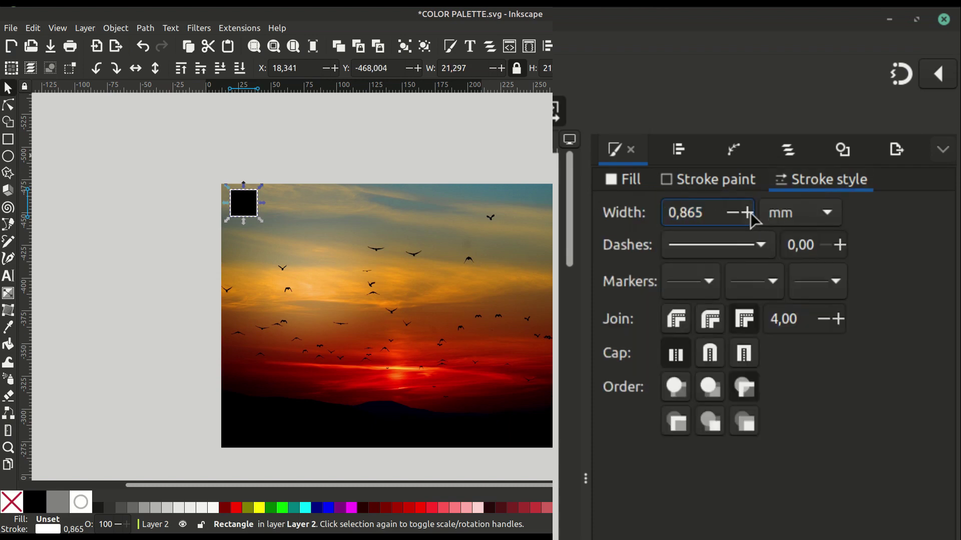
pyautogui.click(747, 213)
pyautogui.tripleClick(748, 213)
pyautogui.click(747, 213)
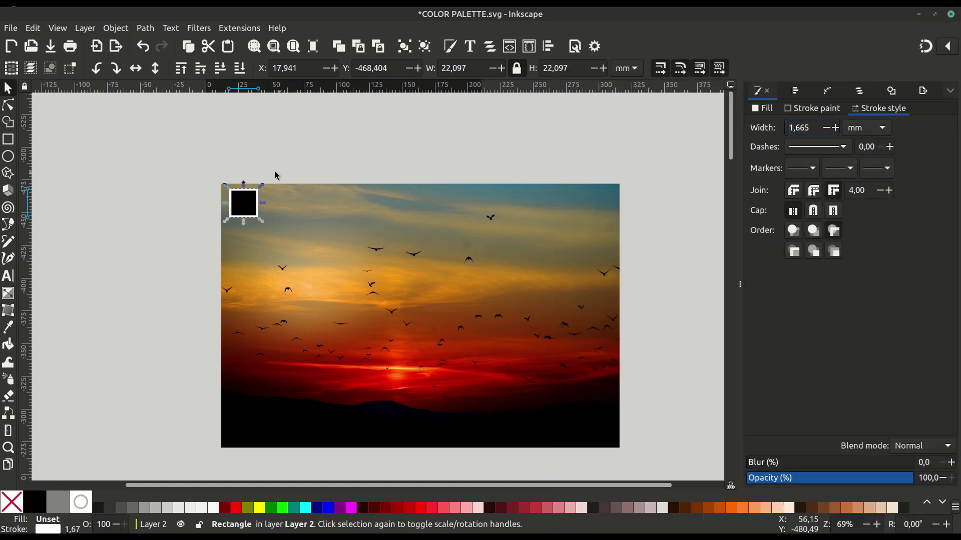
pyautogui.click(275, 177)
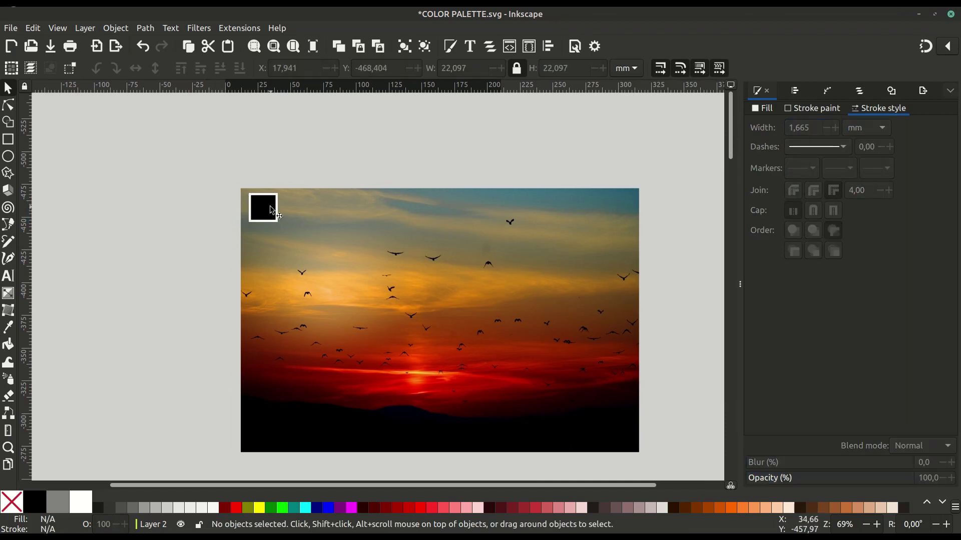
# Step: Duplicate the black square and park the copy below-left of the photo
pyautogui.click(271, 208)
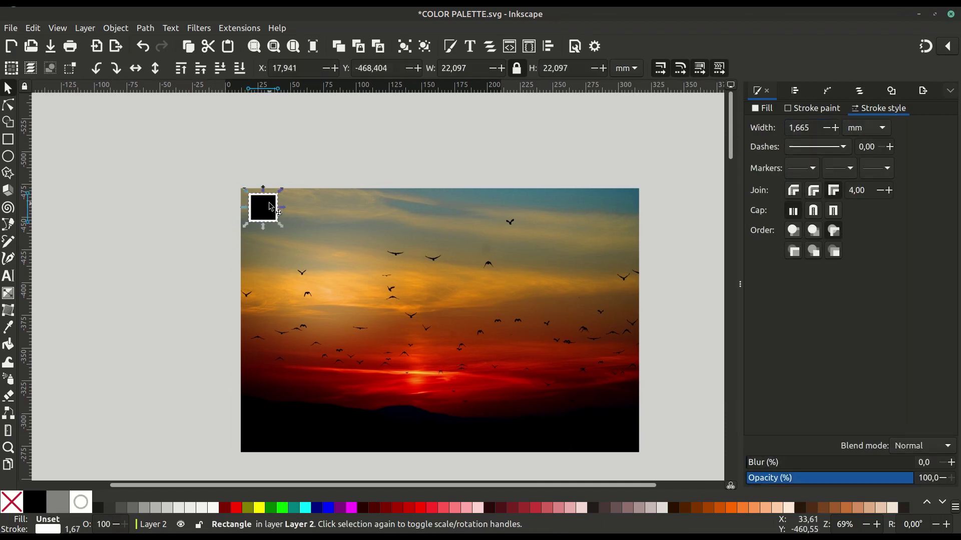
pyautogui.rightClick(271, 207)
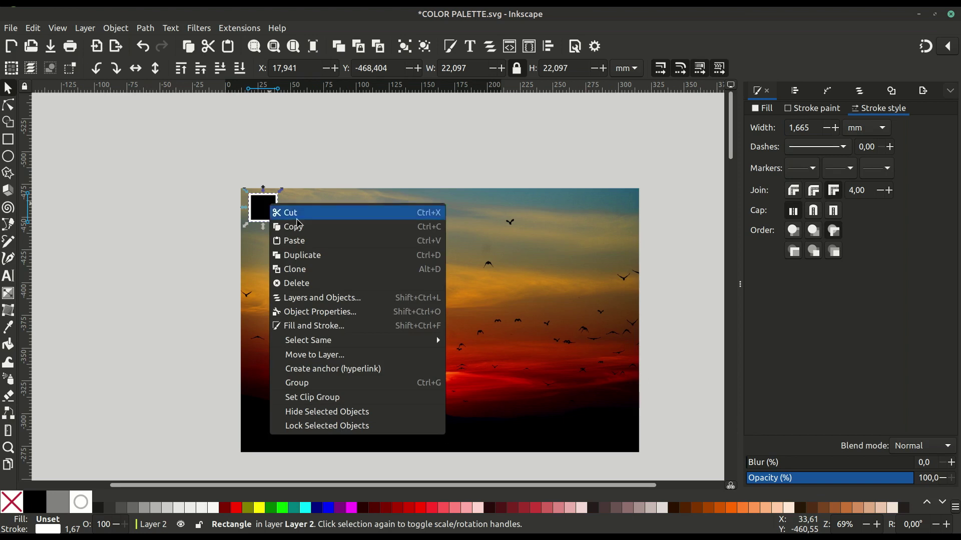
pyautogui.click(310, 253)
pyautogui.moveTo(268, 210); pyautogui.dragTo(176, 437)
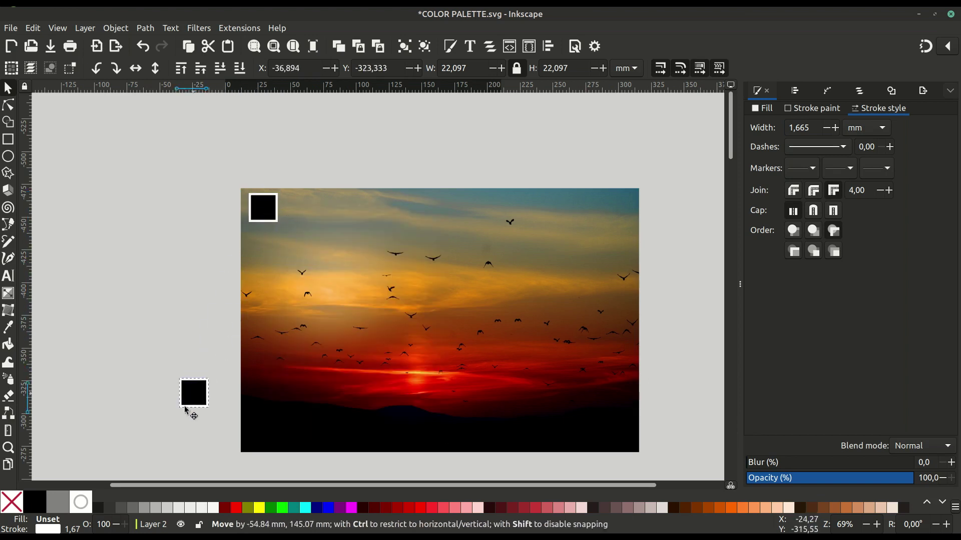
# Step: Move the original square to the photo's top centre and shrink it to 18.7 mm
pyautogui.moveTo(266, 223); pyautogui.dragTo(443, 210)
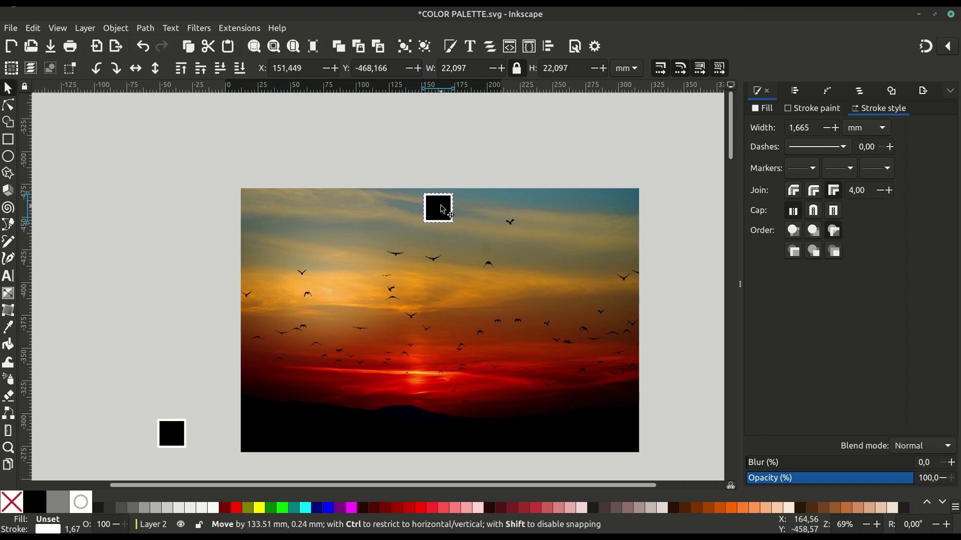
pyautogui.click(439, 221)
pyautogui.moveTo(443, 210)
pyautogui.mouseDown()
pyautogui.moveTo(456, 228)
pyautogui.moveTo(443, 207)
pyautogui.mouseUp()
pyautogui.click(448, 221)
pyautogui.click(442, 207)
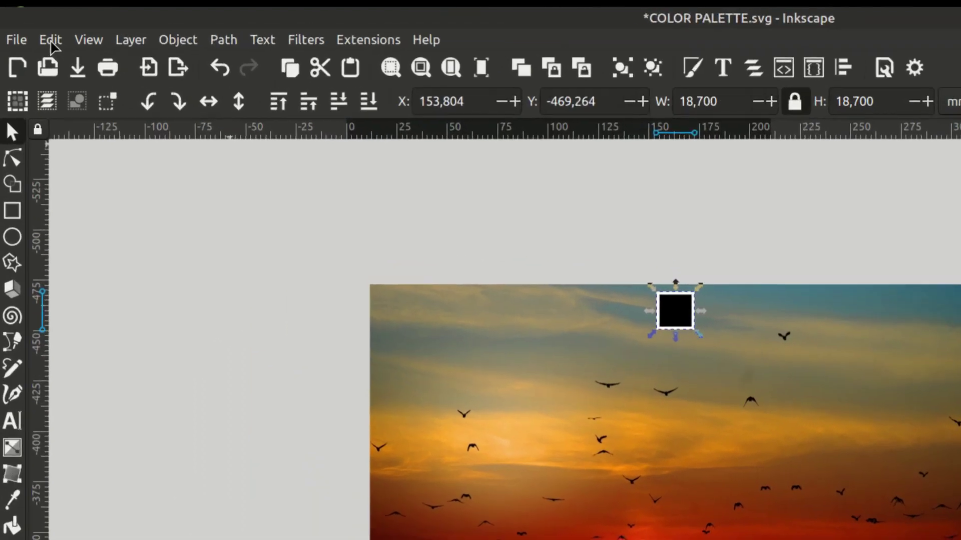
pyautogui.click(33, 28)
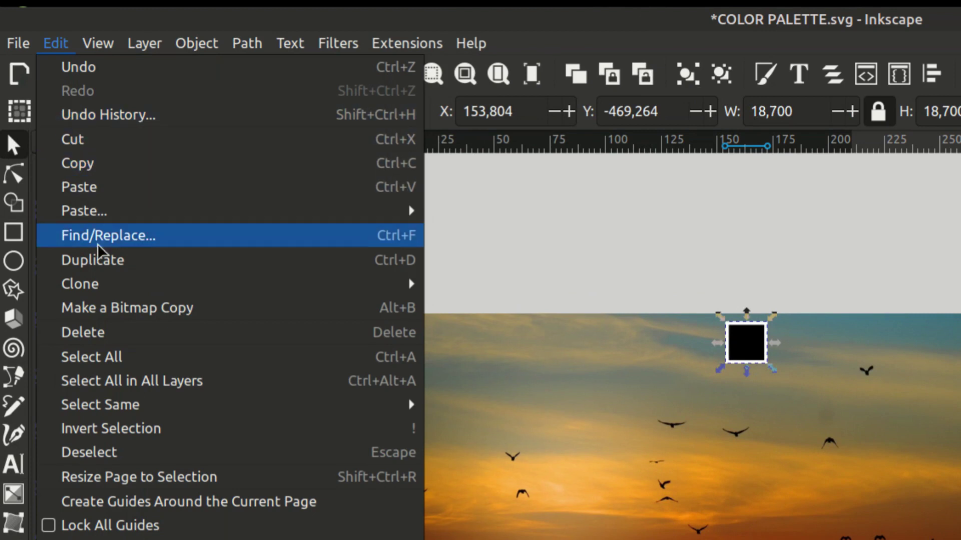
pyautogui.moveTo(80, 284)
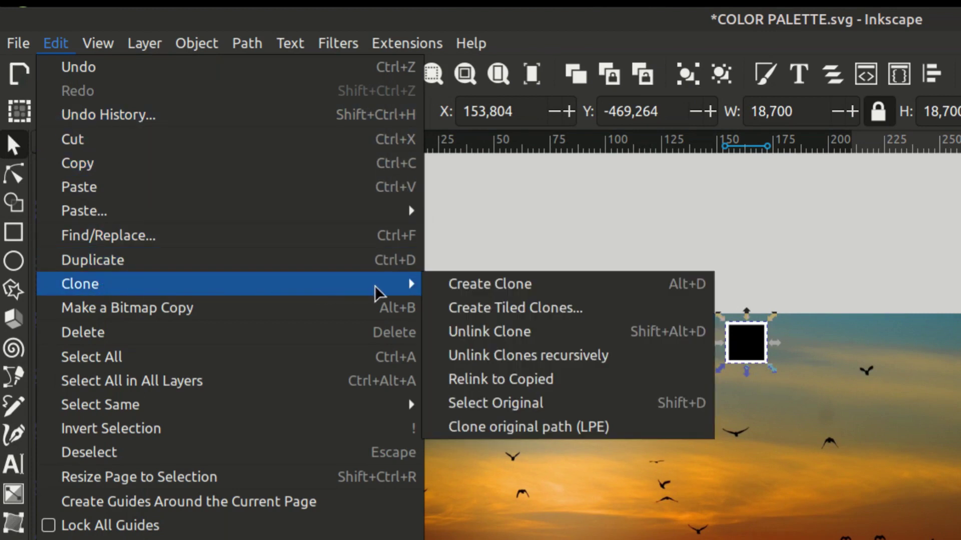
# Step: Create 10 rows × 1 column of tiled clones, each tinted by tracing the photo's colour beneath it
pyautogui.click(620, 313)
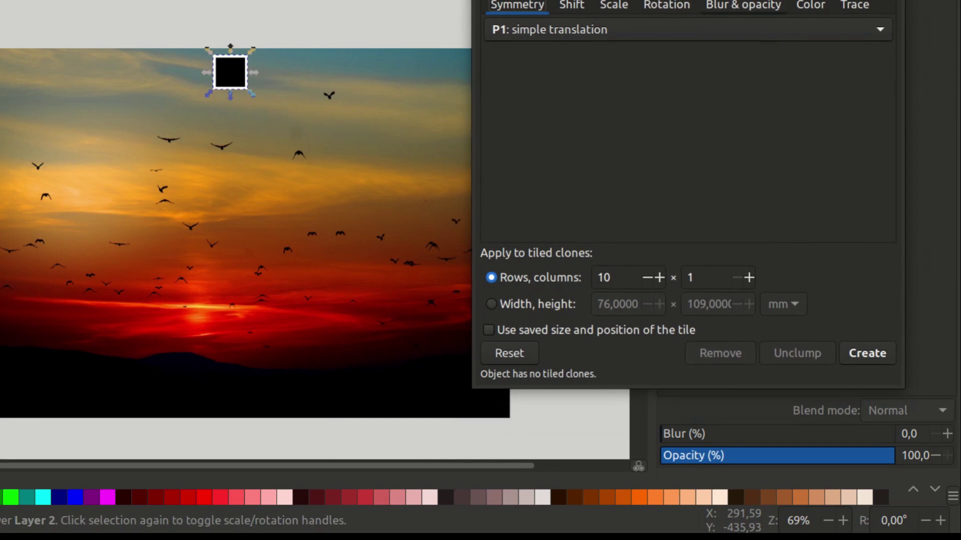
pyautogui.click(857, 6)
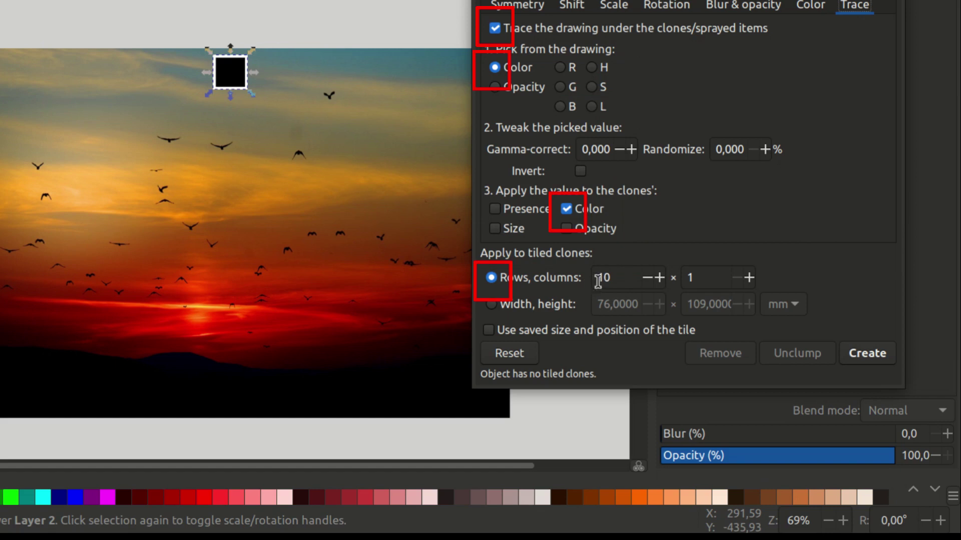
pyautogui.doubleClick(600, 279)
pyautogui.press('Tab')
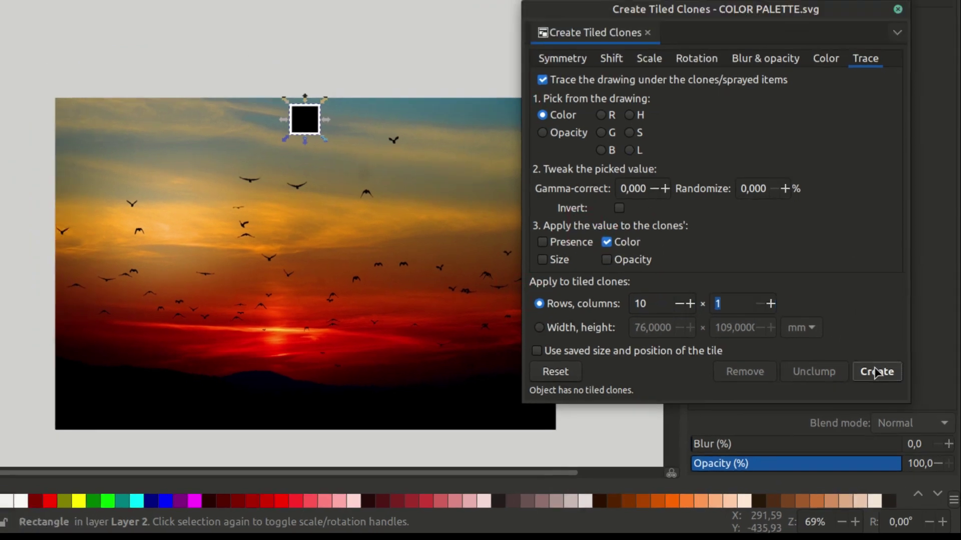
pyautogui.click(867, 353)
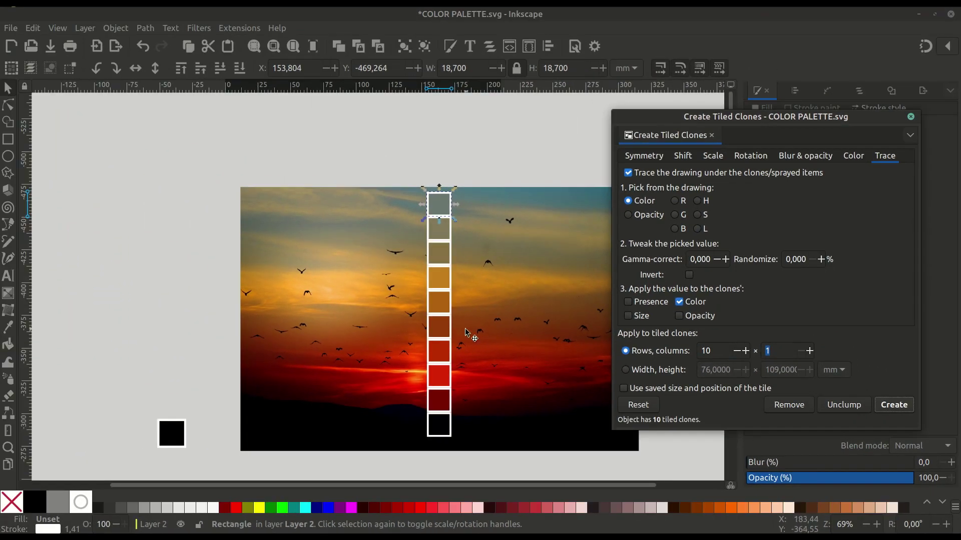
# Step: Move the square and its ten clones beside the sunset photo's left edge, then deselect
pyautogui.moveTo(404, 167); pyautogui.dragTo(482, 467)
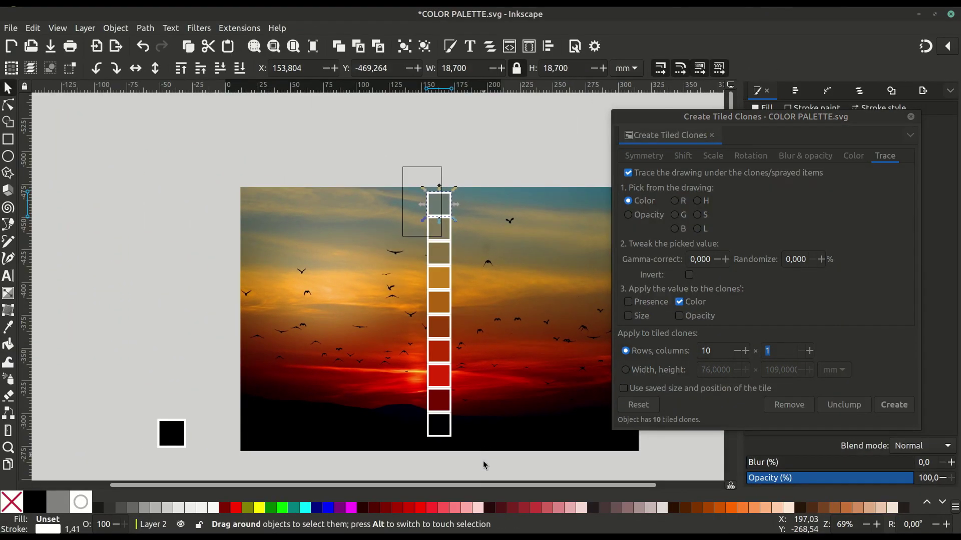
pyautogui.moveTo(439, 326); pyautogui.dragTo(222, 320)
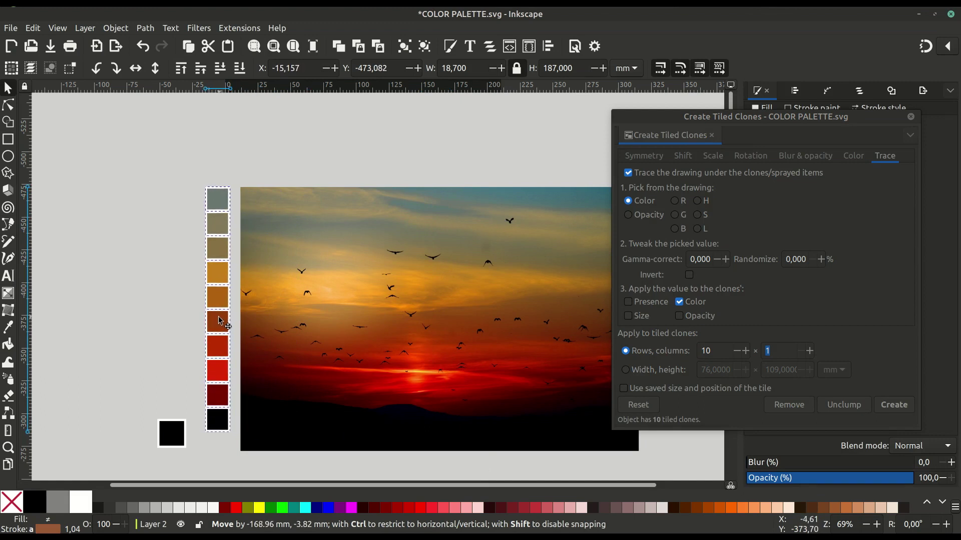
pyautogui.moveTo(222, 321); pyautogui.dragTo(221, 321)
pyautogui.click(176, 328)
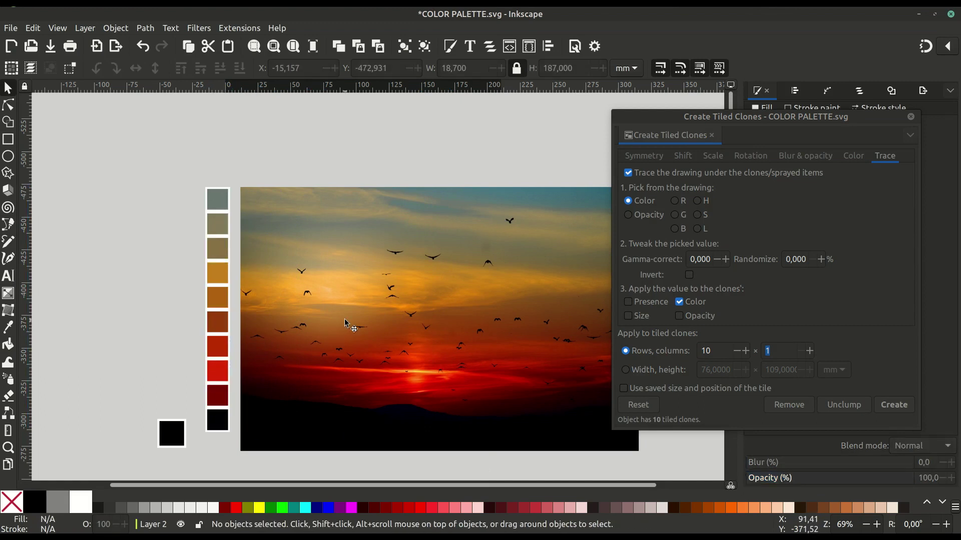
# Step: Scroll to the spare black square and select it
pyautogui.scroll(-5, 150, 320)
pyautogui.hscroll(2, 145, 318)
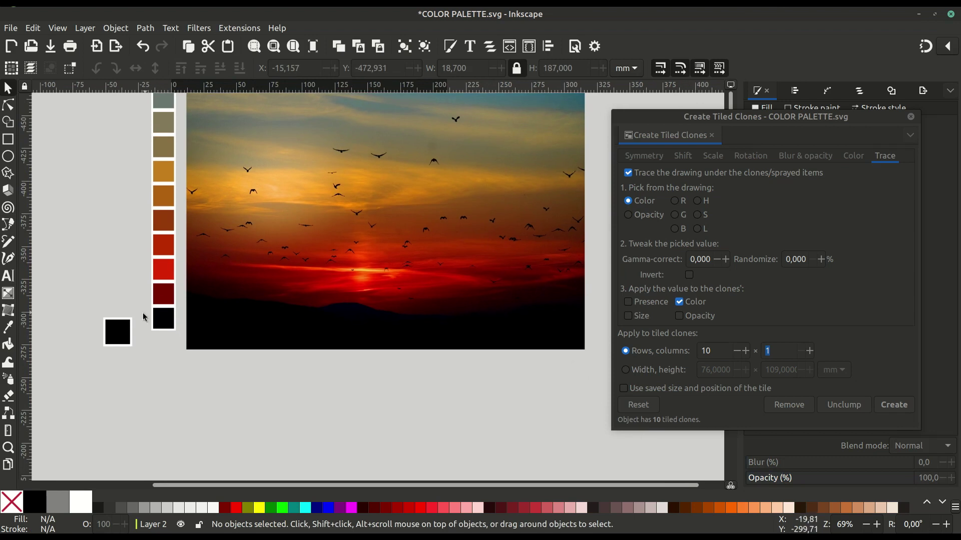
pyautogui.click(124, 337)
# Step: Move the spare square to the landscape photo's top centre and keep a duplicate above it
pyautogui.moveTo(125, 337)
pyautogui.mouseDown()
pyautogui.moveTo(198, 407)
pyautogui.moveTo(396, 257)
pyautogui.moveTo(406, 269)
pyautogui.moveTo(399, 249)
pyautogui.moveTo(402, 259)
pyautogui.moveTo(251, 191)
pyautogui.mouseUp()
pyautogui.rightClick(403, 261)
pyautogui.click(426, 306)
pyautogui.moveTo(396, 253); pyautogui.dragTo(390, 250)
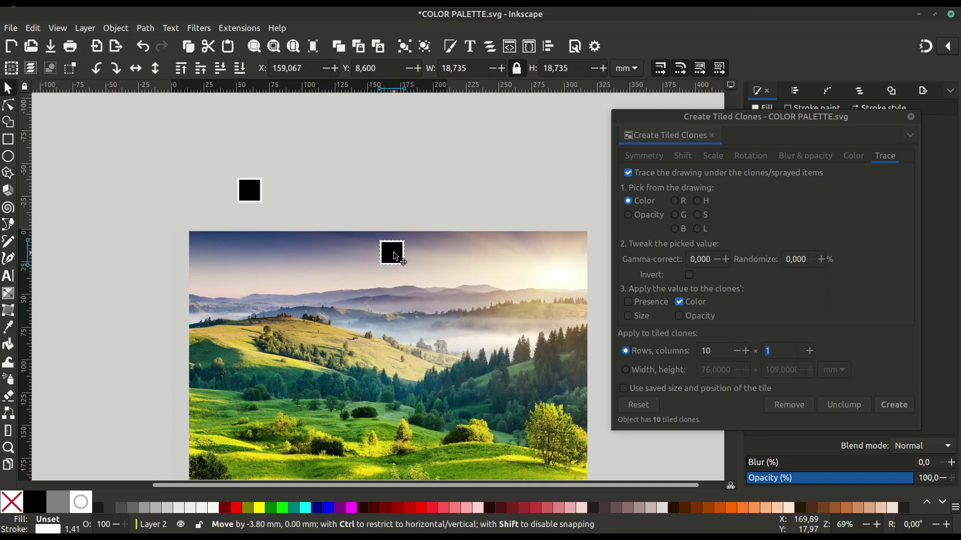
pyautogui.scroll(-3, 412, 289)
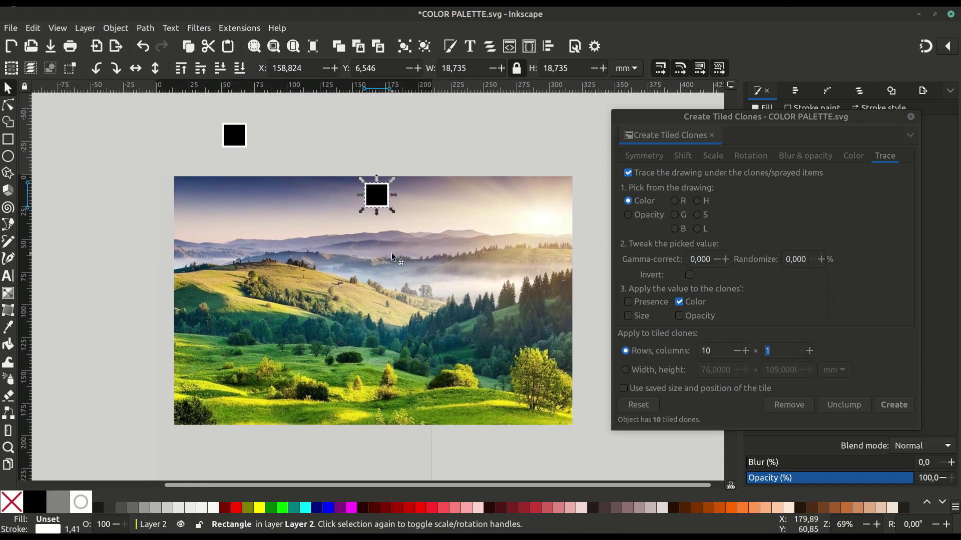
# Step: Create a ten-swatch traced column on the landscape photo and move it beside its left edge
pyautogui.click(891, 409)
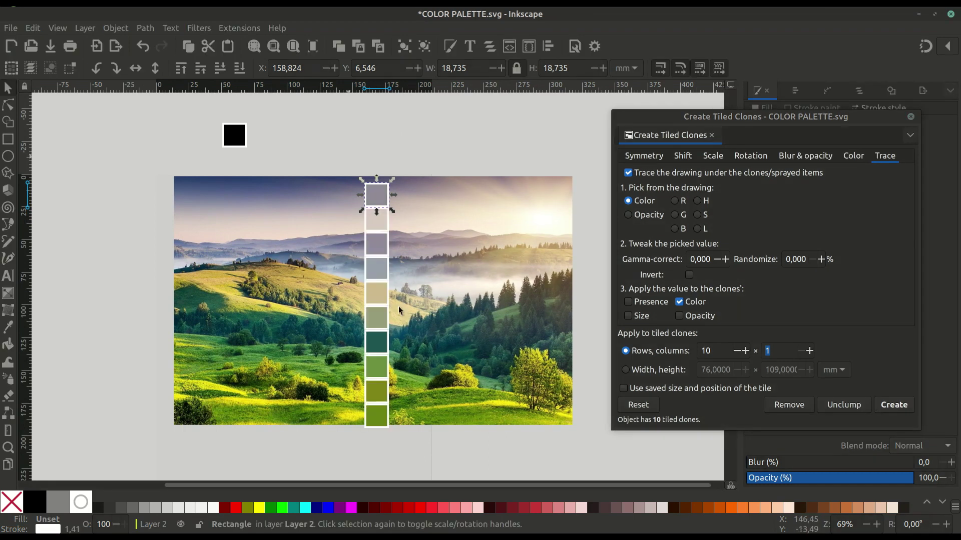
pyautogui.hotkey('ctrl', 'a')
pyautogui.moveTo(375, 273); pyautogui.dragTo(146, 267)
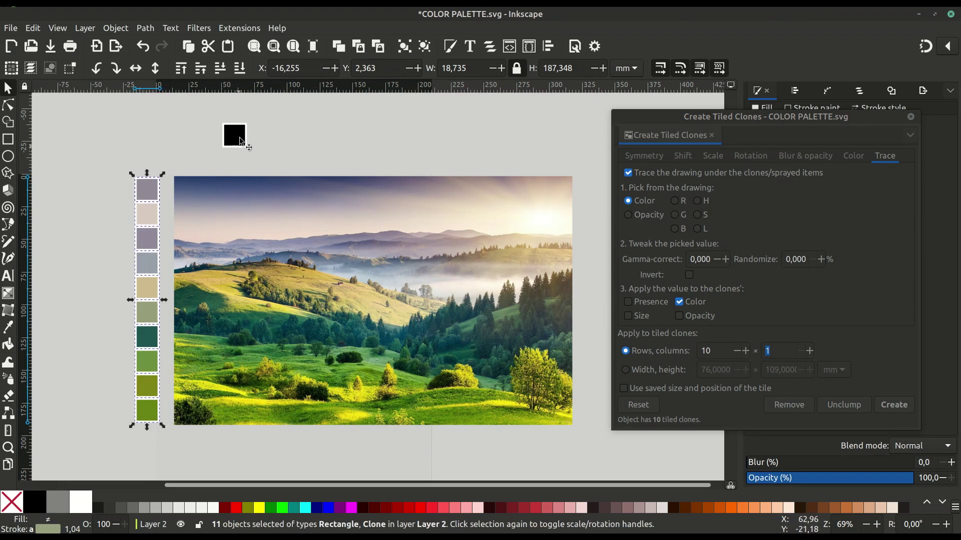
pyautogui.click(238, 137)
pyautogui.rightClick(238, 138)
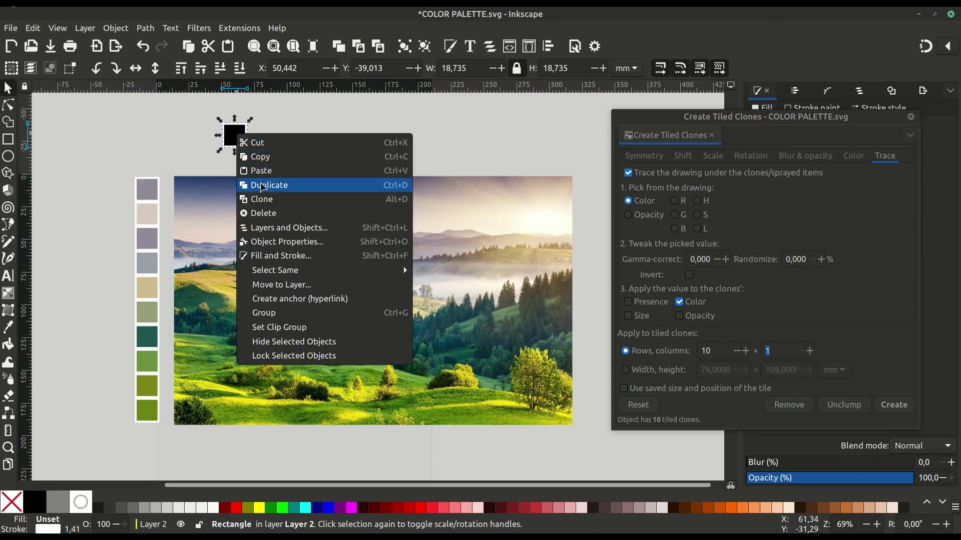
# Step: Duplicate the square onto the landscape's left side and create a 1 × 16 traced swatch row
pyautogui.click(263, 186)
pyautogui.moveTo(238, 140); pyautogui.dragTo(196, 290)
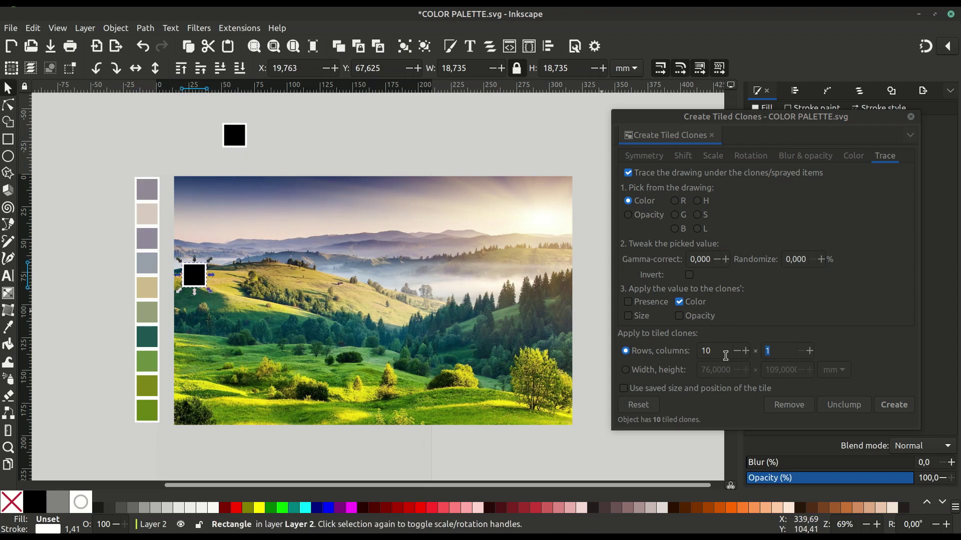
pyautogui.doubleClick(701, 351)
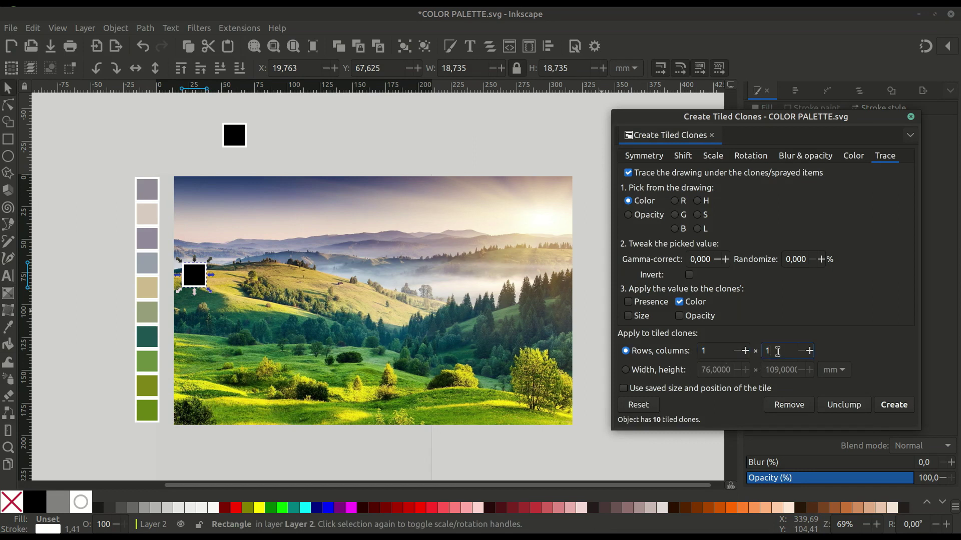
pyautogui.click(895, 405)
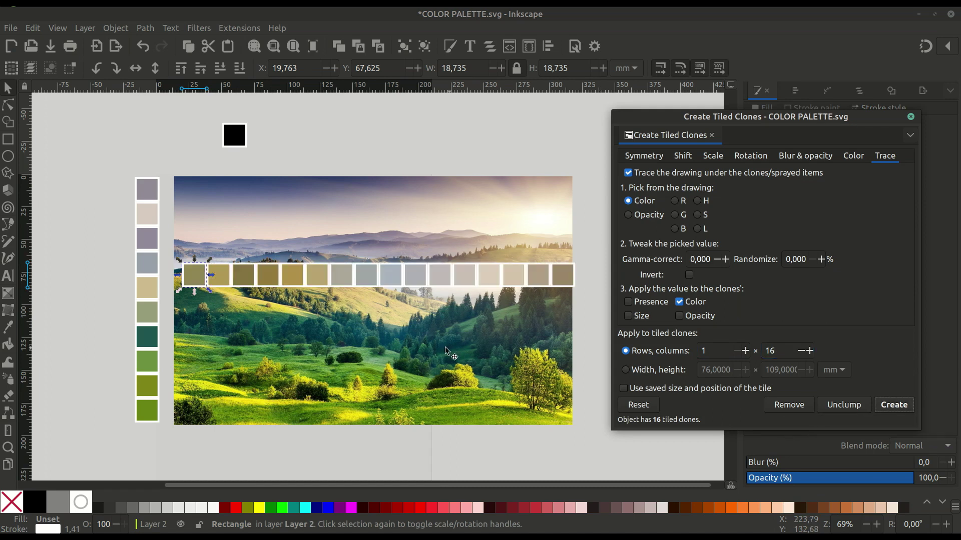
# Step: Move the sixteen-swatch row below the landscape photo and carry the square to the wheat photo
pyautogui.moveTo(178, 320); pyautogui.dragTo(598, 242)
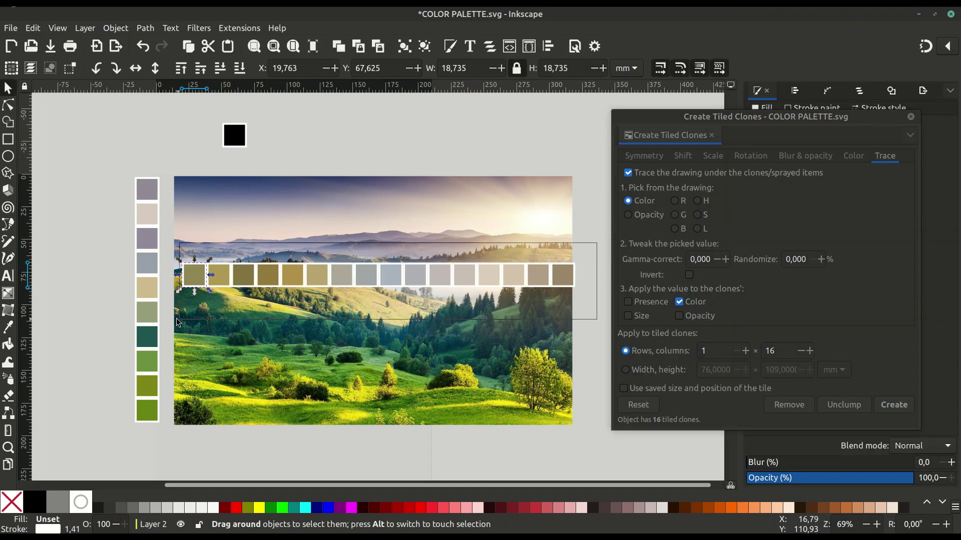
pyautogui.moveTo(349, 276)
pyautogui.mouseDown()
pyautogui.moveTo(346, 460)
pyautogui.moveTo(343, 449)
pyautogui.mouseUp()
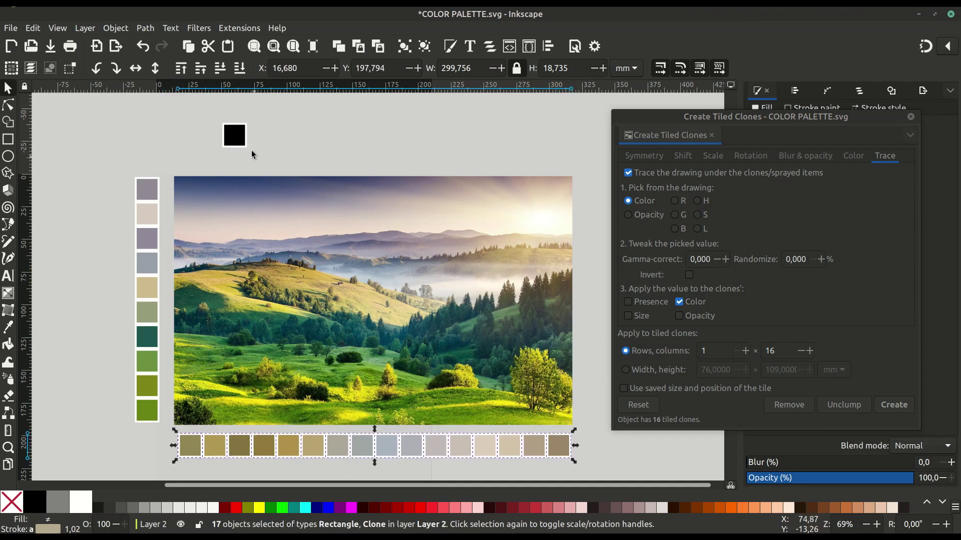
pyautogui.moveTo(240, 137)
pyautogui.mouseDown()
pyautogui.moveTo(296, 512)
pyautogui.moveTo(172, 276)
pyautogui.mouseUp()
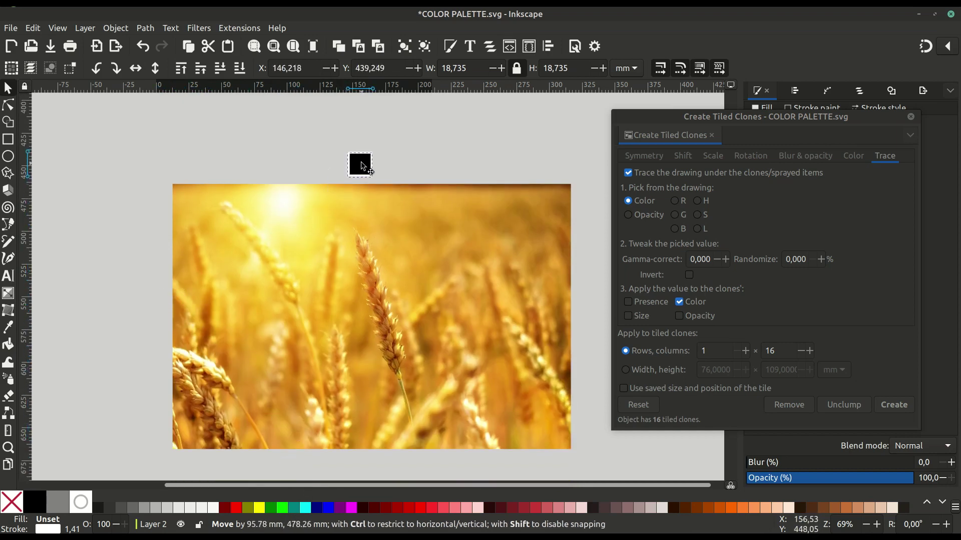
# Step: Place the square at the wheat photo's top centre, keeping a duplicate as a spare
pyautogui.moveTo(172, 276)
pyautogui.mouseDown()
pyautogui.moveTo(374, 208)
pyautogui.moveTo(97, 386)
pyautogui.moveTo(92, 403)
pyautogui.mouseUp()
pyautogui.rightClick(374, 208)
pyautogui.click(408, 255)
pyautogui.moveTo(370, 215); pyautogui.dragTo(375, 208)
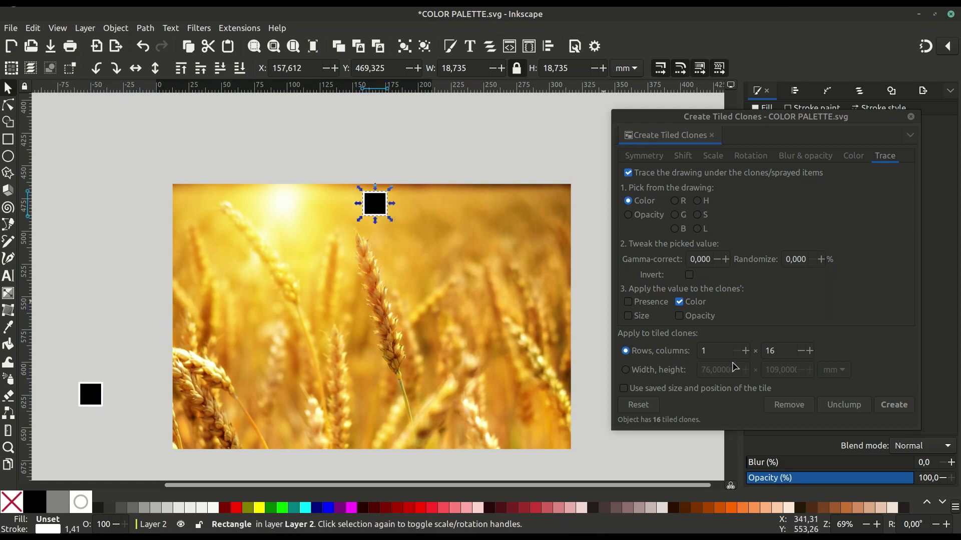
# Step: Create a traced column of 10 rows × 1 column over the wheat photo
pyautogui.click(720, 353)
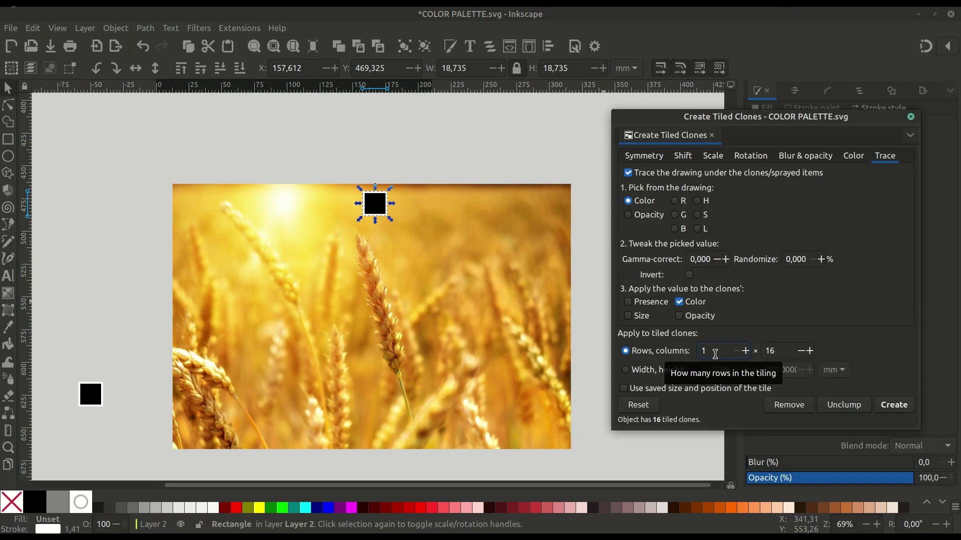
pyautogui.write('0')
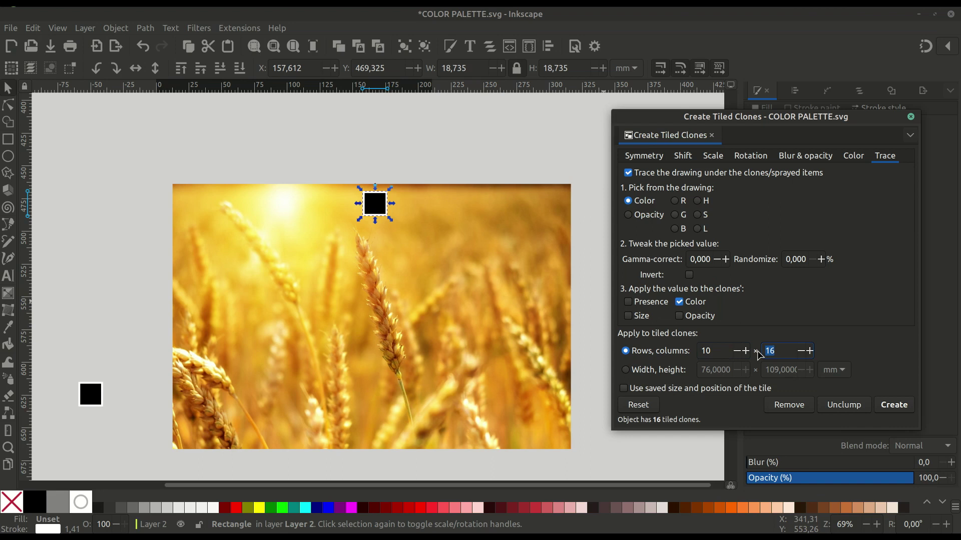
pyautogui.write('1')
pyautogui.click(899, 411)
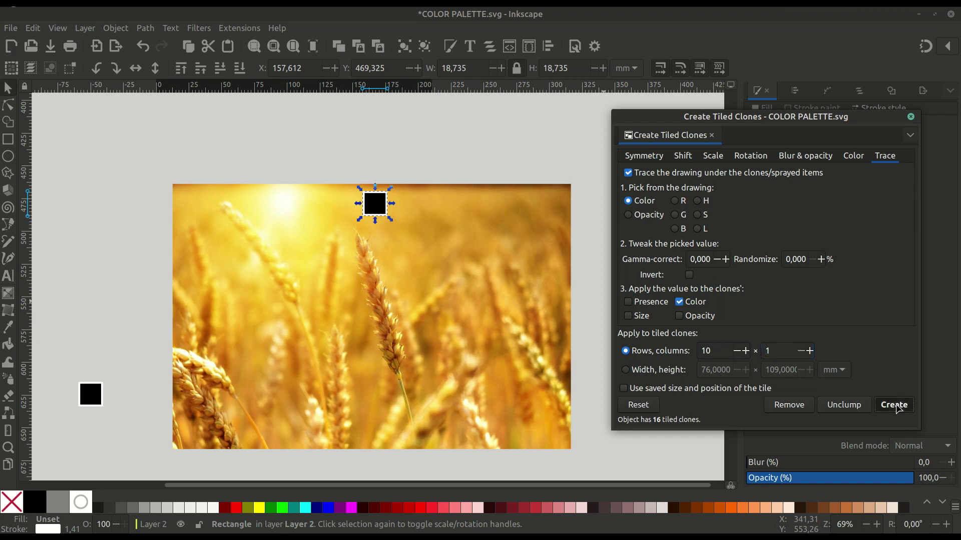
# Step: Move the wheat swatch column beside the photo's left edge and the square to the beach photo
pyautogui.moveTo(431, 459); pyautogui.dragTo(333, 167)
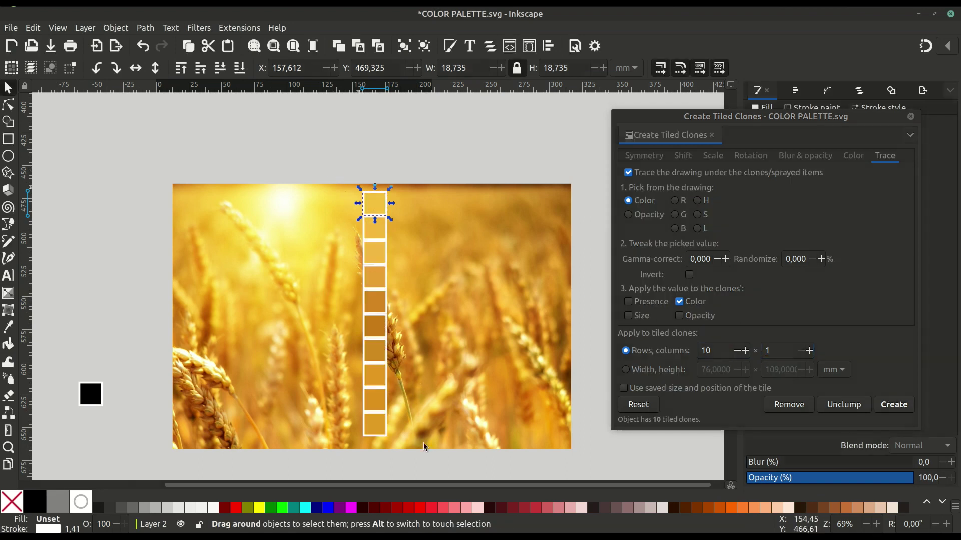
pyautogui.moveTo(380, 353); pyautogui.dragTo(128, 346)
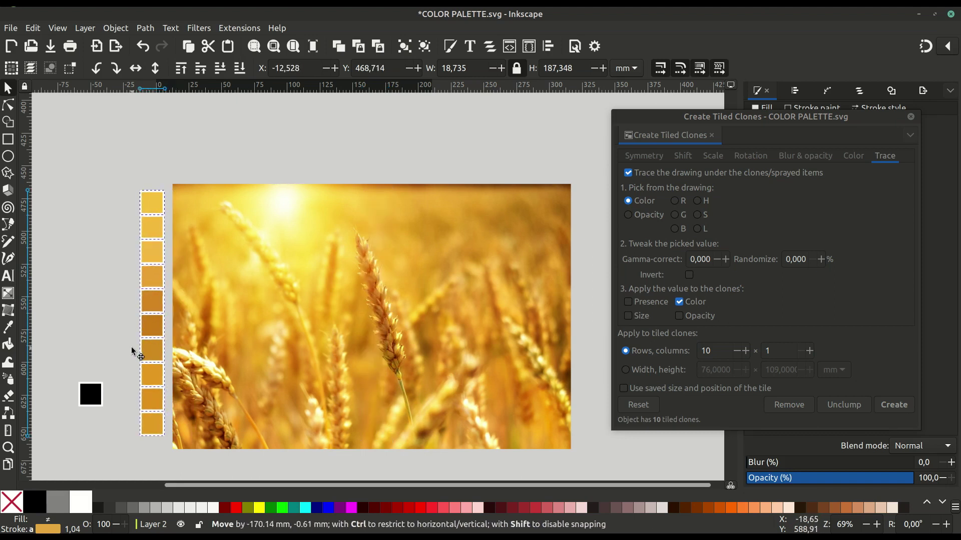
pyautogui.moveTo(95, 395)
pyautogui.mouseDown()
pyautogui.moveTo(238, 416)
pyautogui.moveTo(379, 215)
pyautogui.moveTo(131, 234)
pyautogui.moveTo(116, 219)
pyautogui.mouseUp()
# Step: Duplicate the square on the beach photo and create a traced column of swatches
pyautogui.rightClick(379, 215)
pyautogui.click(401, 265)
pyautogui.moveTo(327, 172); pyautogui.dragTo(414, 262)
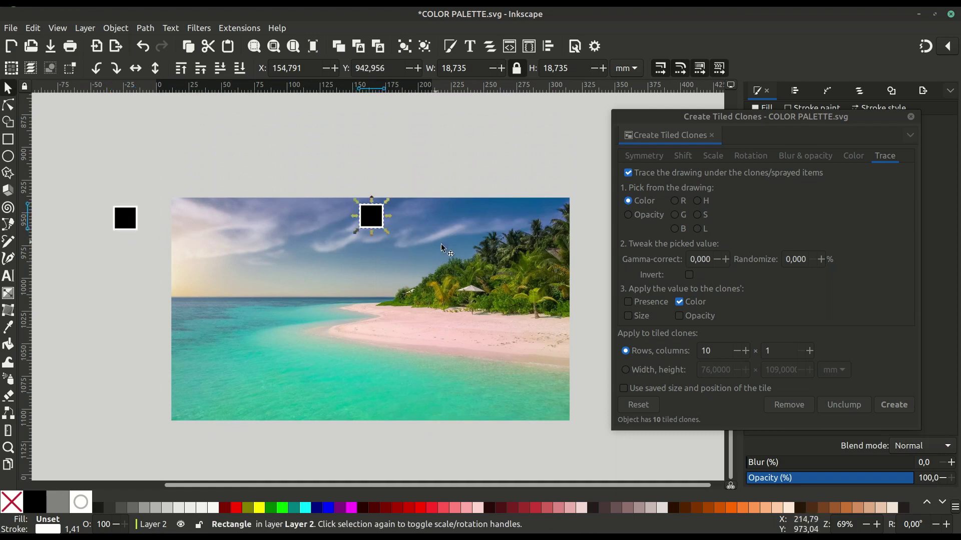
pyautogui.click(891, 409)
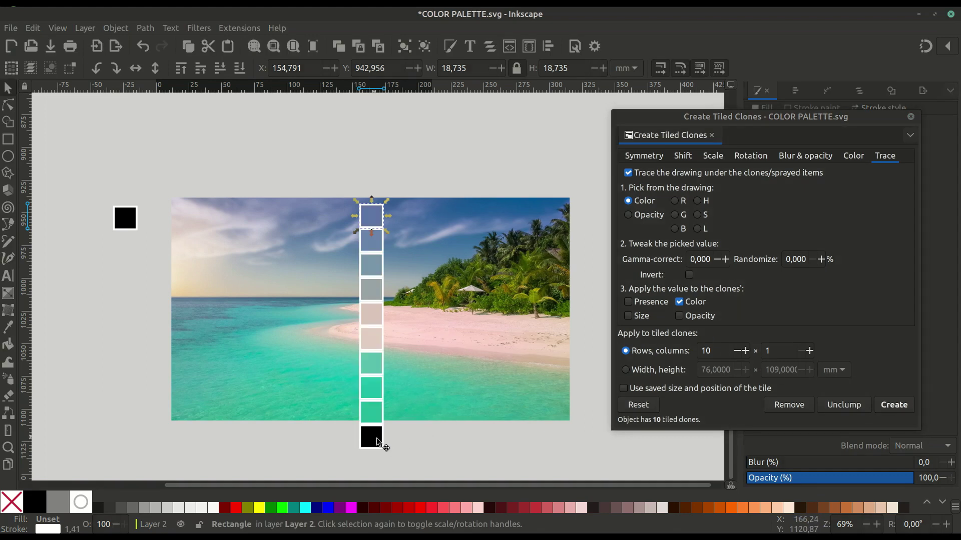
# Step: Delete the black bottom clone, move the column beside the beach photo, and place the square on it
pyautogui.click(380, 444)
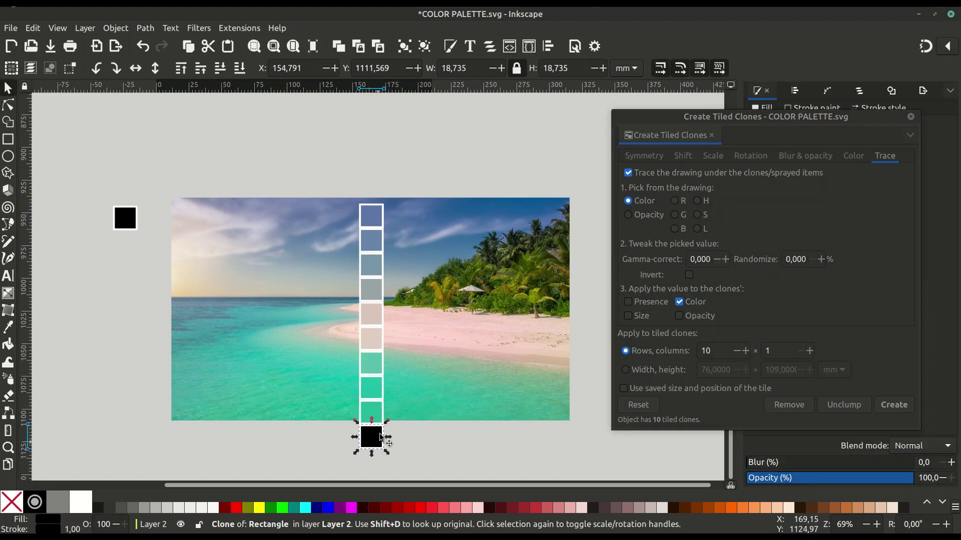
pyautogui.press('Delete')
pyautogui.moveTo(331, 471); pyautogui.dragTo(331, 470)
pyautogui.moveTo(373, 293); pyautogui.dragTo(152, 287)
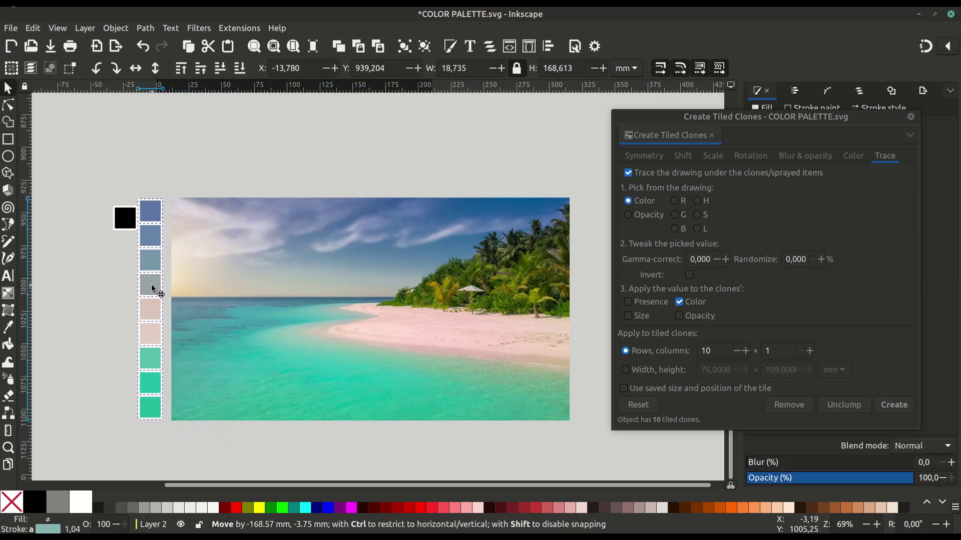
pyautogui.moveTo(125, 226)
pyautogui.mouseDown()
pyautogui.moveTo(121, 255)
pyautogui.moveTo(188, 276)
pyautogui.mouseUp()
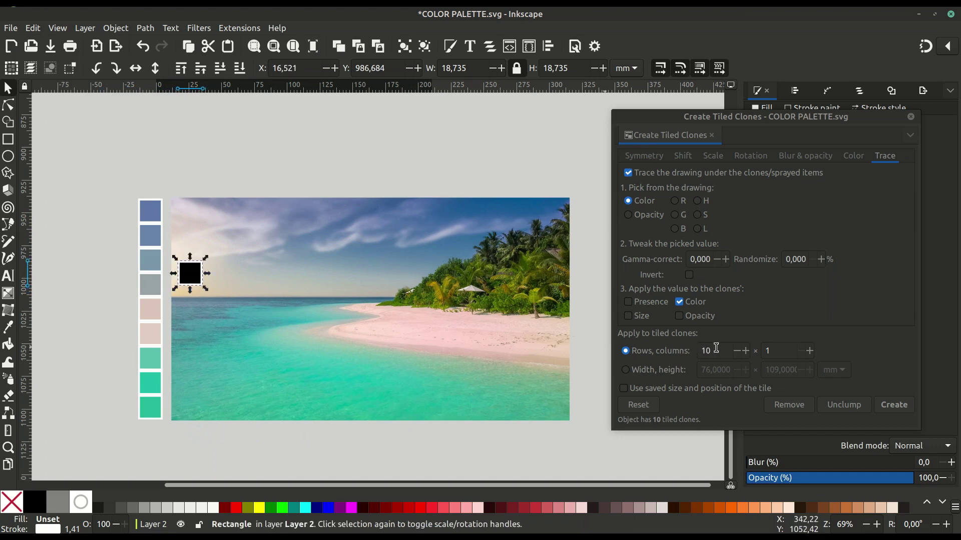
# Step: Generate a 1-row, 16-column strip of traced tiled-clone swatches and move it above the beach photo
pyautogui.doubleClick(696, 350)
pyautogui.write('1')
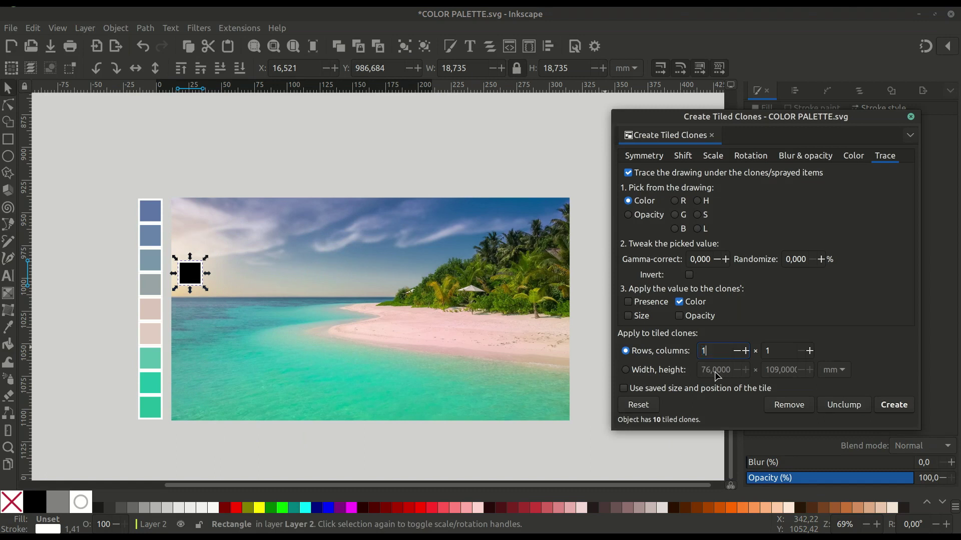
pyautogui.click(780, 351)
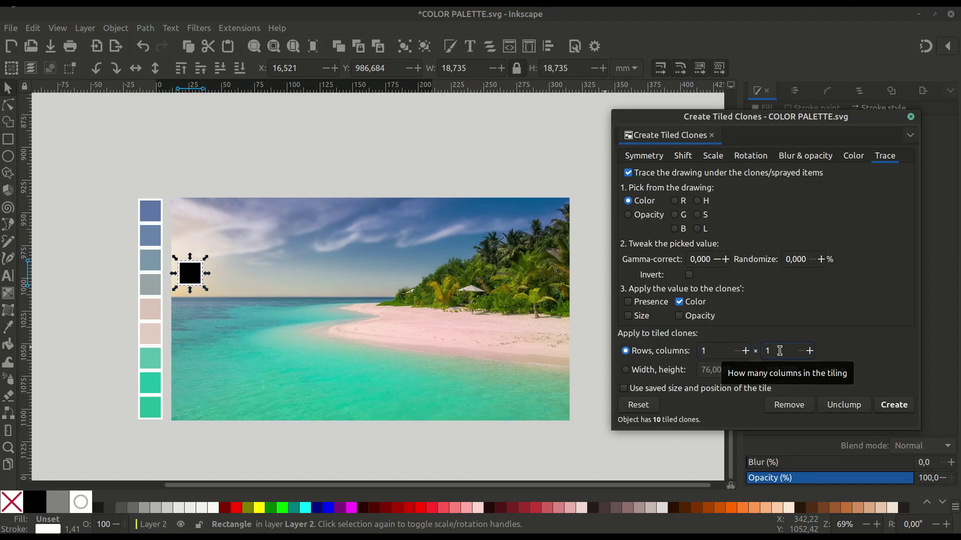
pyautogui.write('6')
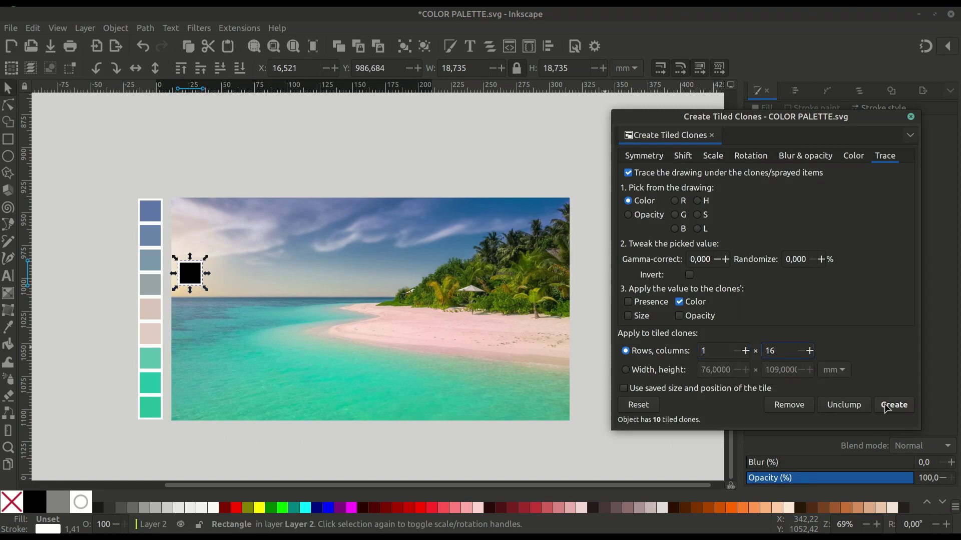
pyautogui.click(887, 406)
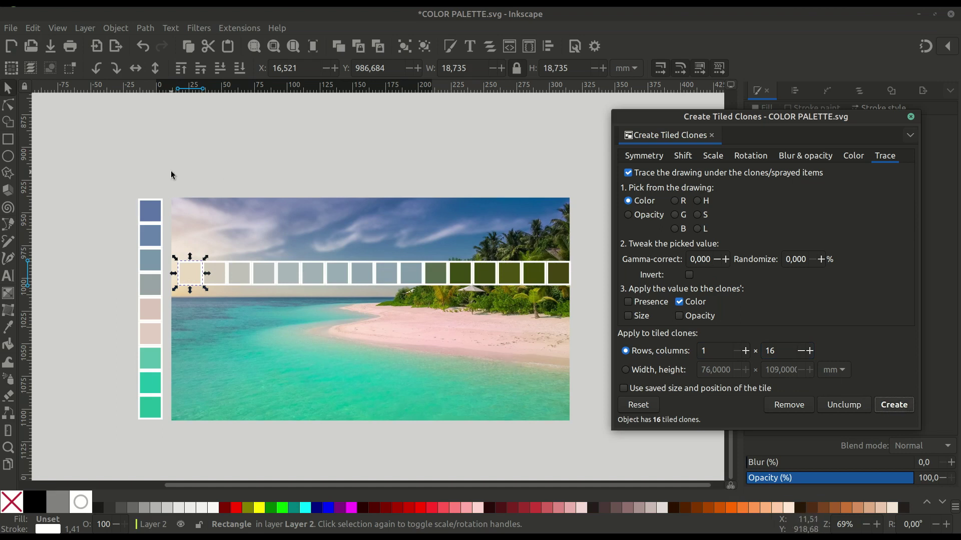
pyautogui.moveTo(164, 168)
pyautogui.mouseDown()
pyautogui.moveTo(578, 302)
pyautogui.moveTo(546, 177)
pyautogui.mouseUp()
pyautogui.click(593, 123)
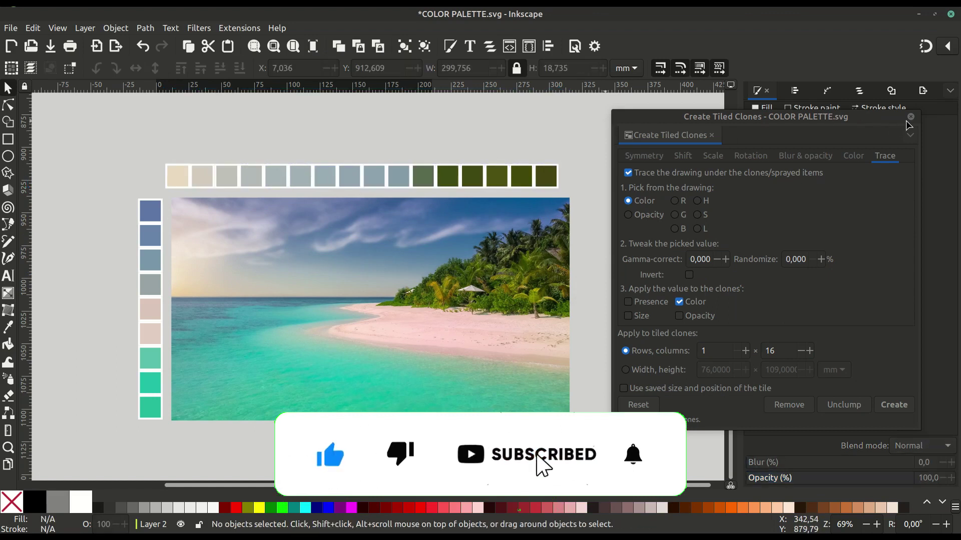